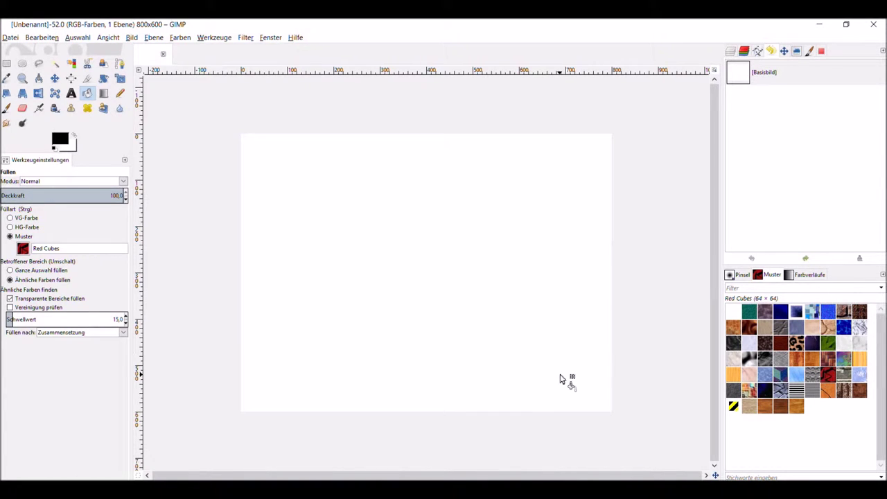
# Step: Select the Pencil tool and show the Journal (Undo History) panel from Fenster > Andockbare Dialoge
pyautogui.click(120, 95)
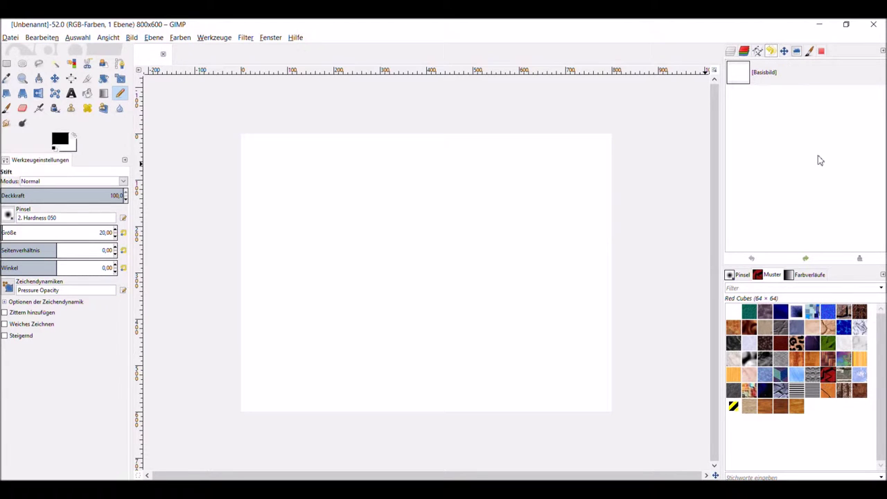
pyautogui.click(269, 37)
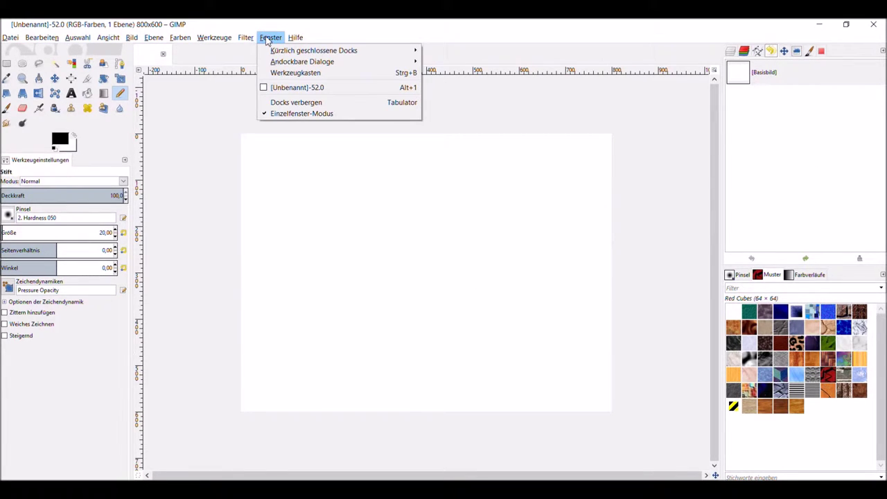
pyautogui.moveTo(302, 62)
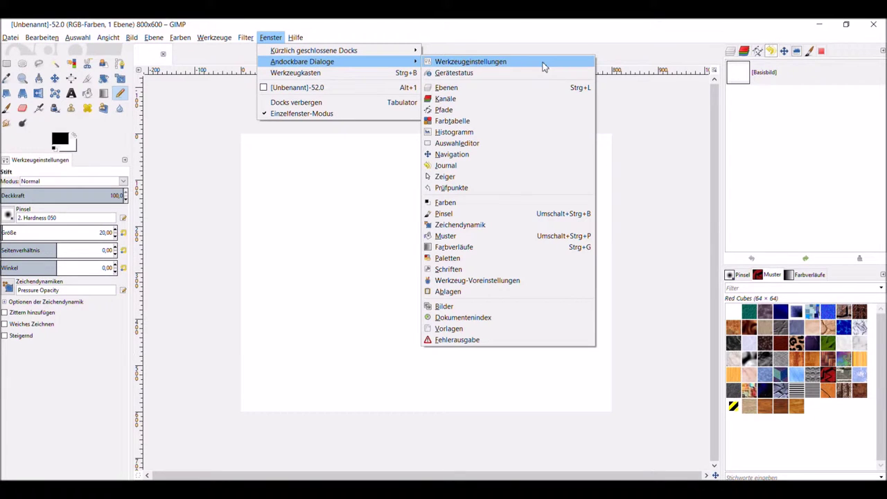
pyautogui.click(536, 170)
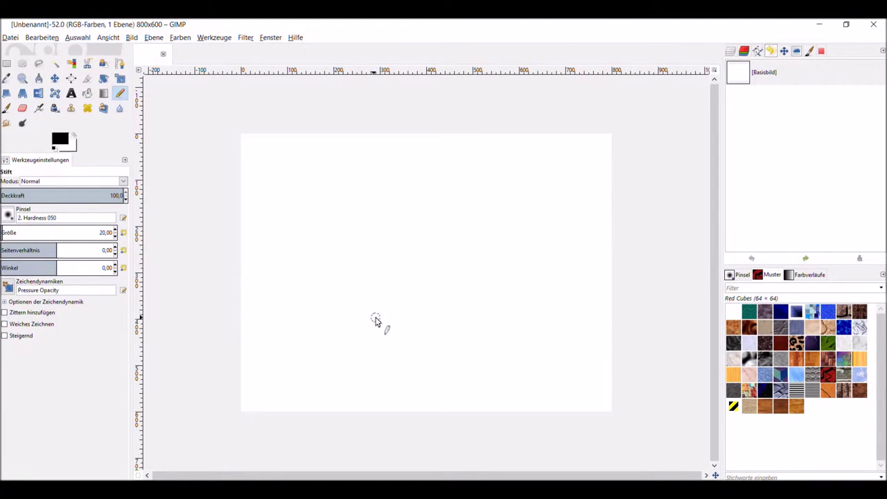
# Step: Pencil-draw the house: a square, two roof slopes and two diagonals forming an X
pyautogui.moveTo(363, 283); pyautogui.dragTo(368, 381)
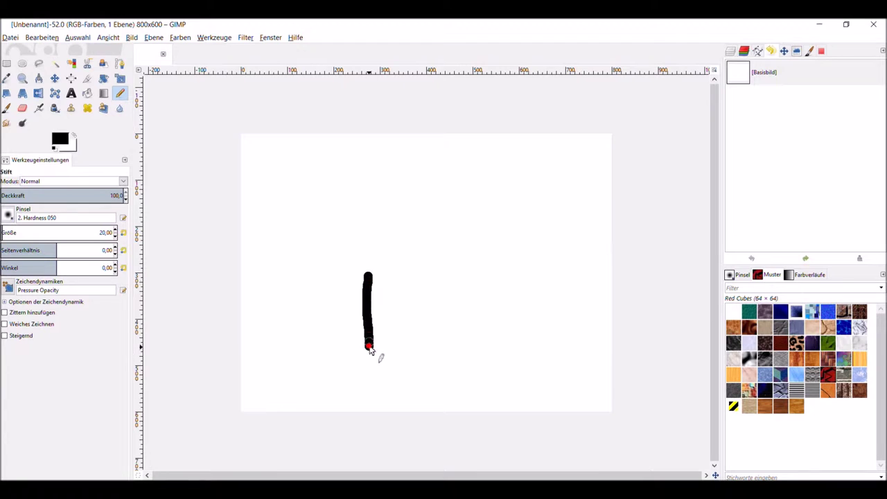
pyautogui.moveTo(370, 275)
pyautogui.mouseDown()
pyautogui.moveTo(487, 277)
pyautogui.moveTo(479, 384)
pyautogui.moveTo(369, 384)
pyautogui.mouseUp()
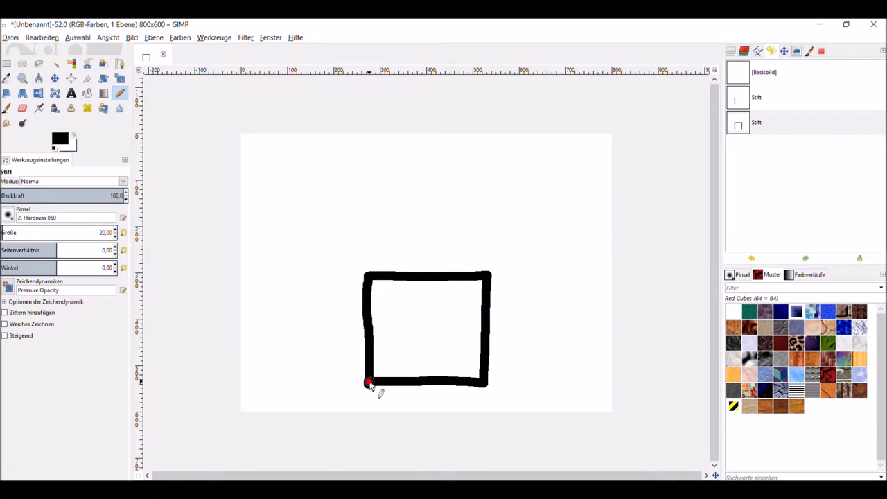
pyautogui.moveTo(350, 284)
pyautogui.mouseDown()
pyautogui.moveTo(436, 218)
pyautogui.moveTo(476, 244)
pyautogui.moveTo(525, 311)
pyautogui.mouseUp()
pyautogui.moveTo(489, 275); pyautogui.dragTo(367, 385)
pyautogui.moveTo(371, 283); pyautogui.dragTo(489, 381)
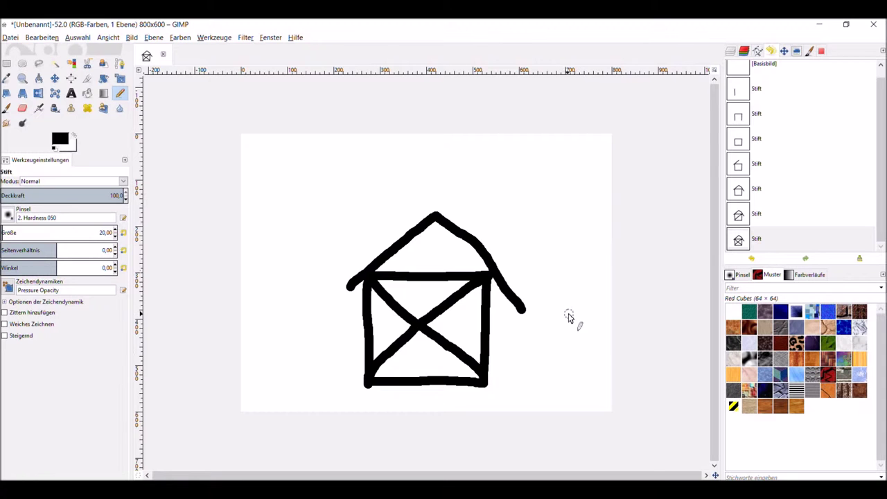
# Step: Undo four pencil strokes with Bearbeiten > Rückgängig: Stift, removing both diagonals and roof slopes
pyautogui.click(55, 39)
pyautogui.moveTo(41, 37)
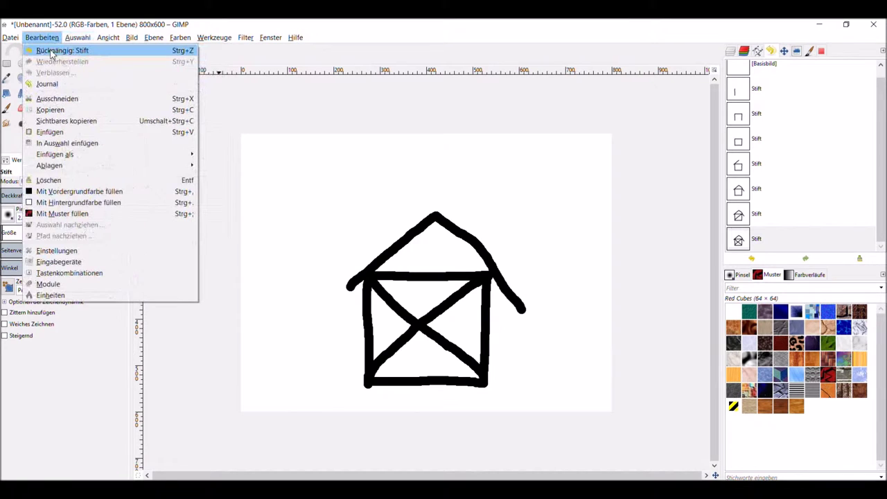
pyautogui.click(50, 52)
pyautogui.click(50, 37)
pyautogui.click(49, 39)
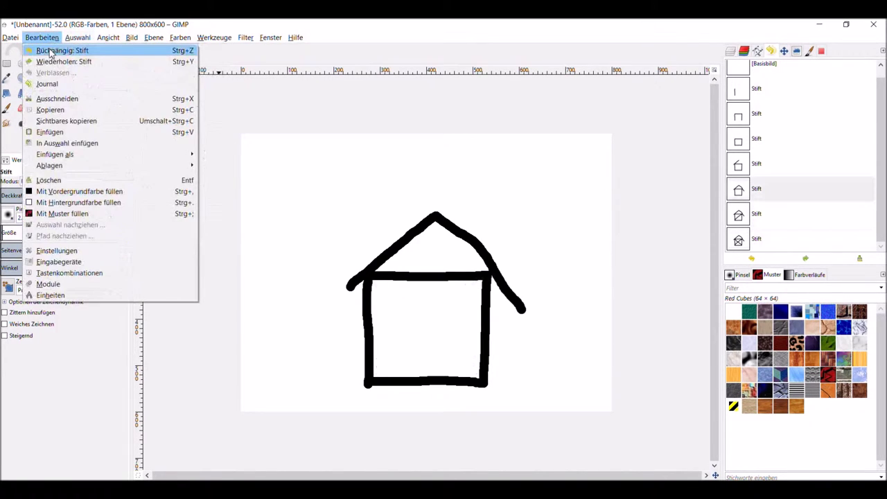
pyautogui.click(50, 51)
pyautogui.click(50, 40)
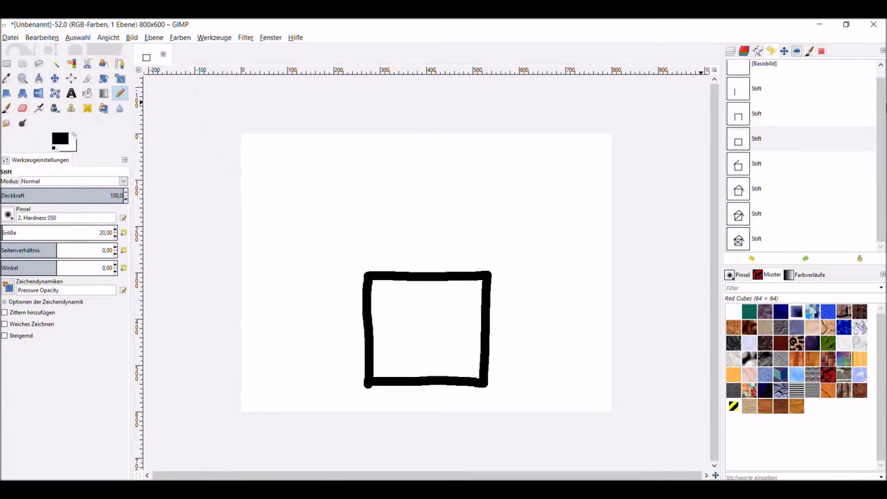
# Step: Step forward through the Undo History entries to restore the full house, stroke by stroke
pyautogui.scroll(1, 883, 79)
pyautogui.scroll(-1, 884, 84)
pyautogui.scroll(1, 884, 94)
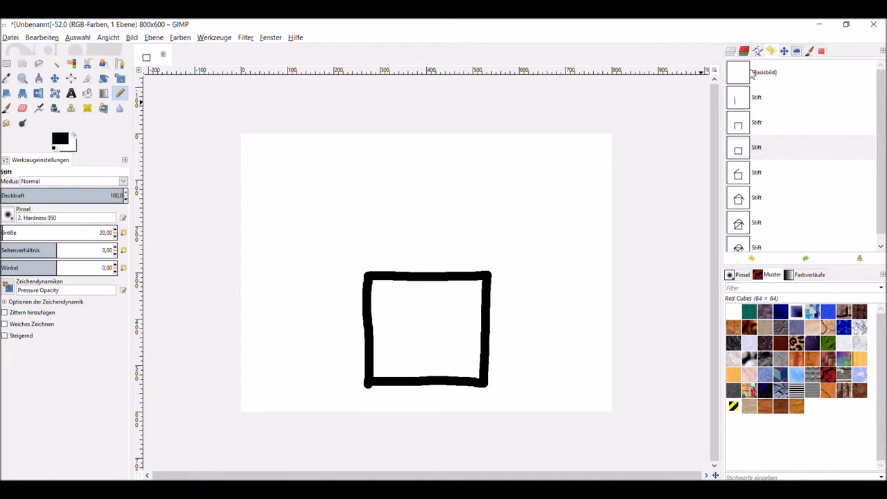
pyautogui.scroll(-1, 882, 153)
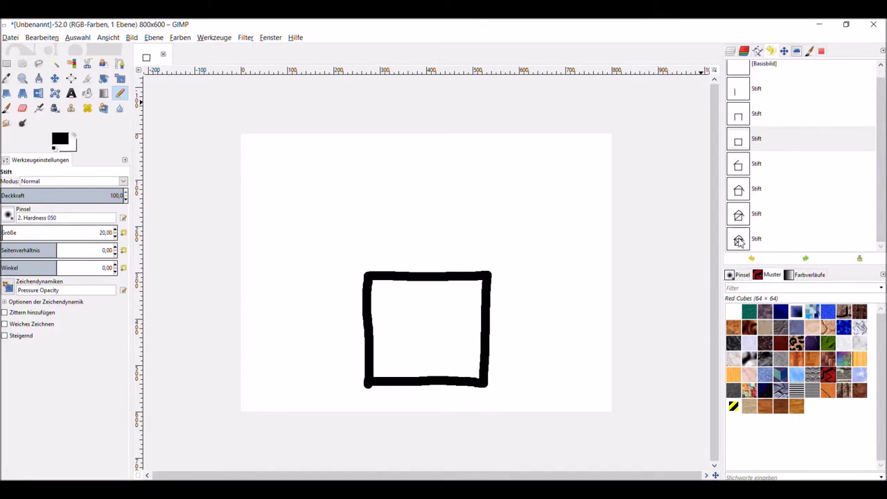
pyautogui.click(740, 98)
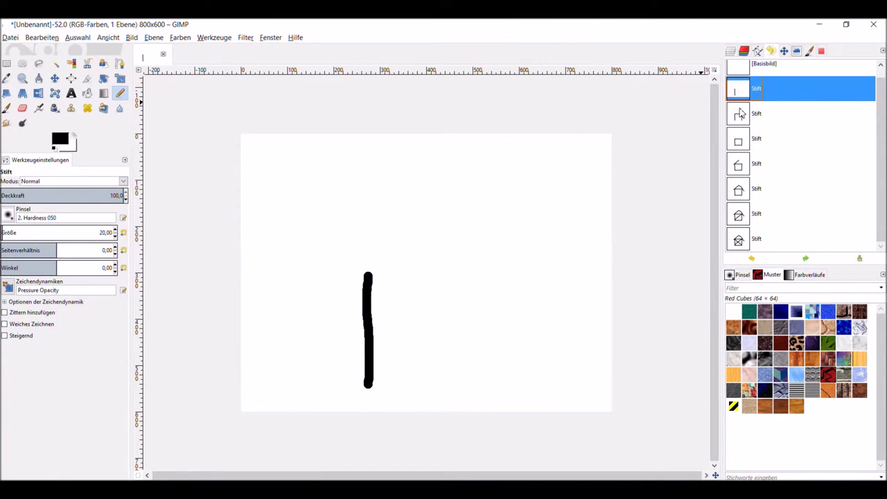
pyautogui.click(741, 113)
pyautogui.click(739, 142)
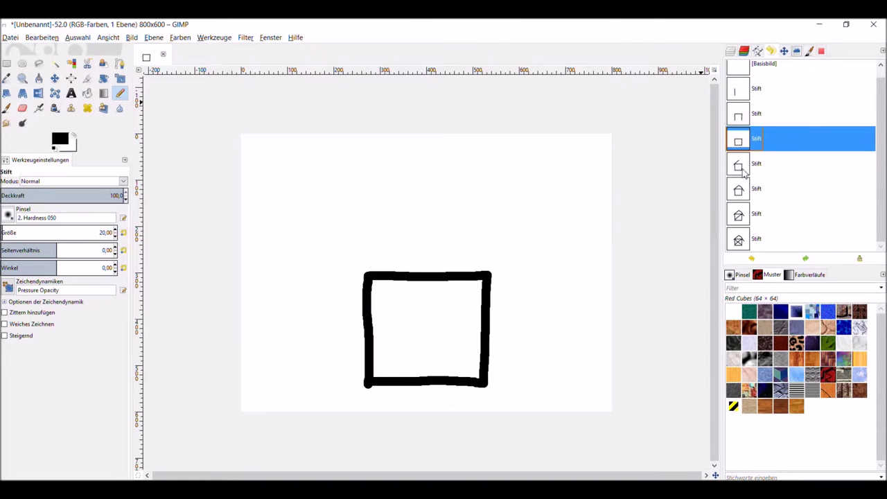
pyautogui.click(740, 166)
pyautogui.click(747, 193)
pyautogui.click(743, 213)
pyautogui.click(742, 239)
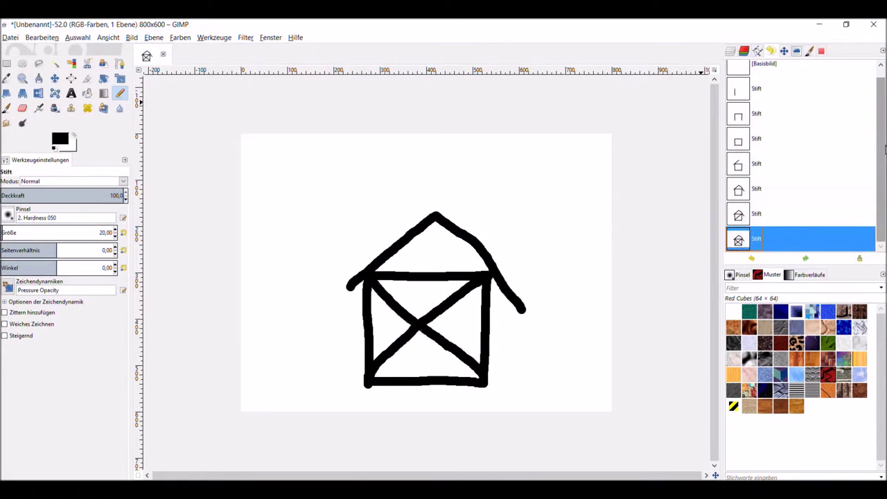
# Step: Jump between history states, ending on [Basisbild] to restore the blank canvas
pyautogui.scroll(1, 879, 149)
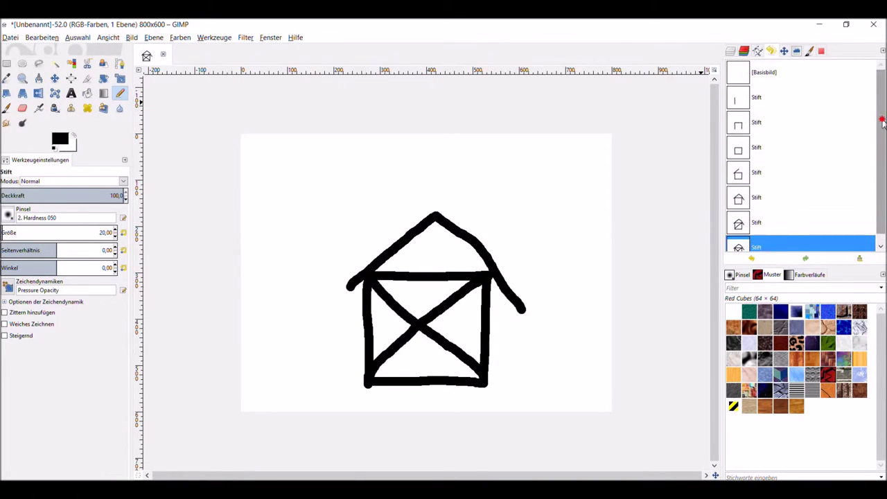
pyautogui.click(754, 143)
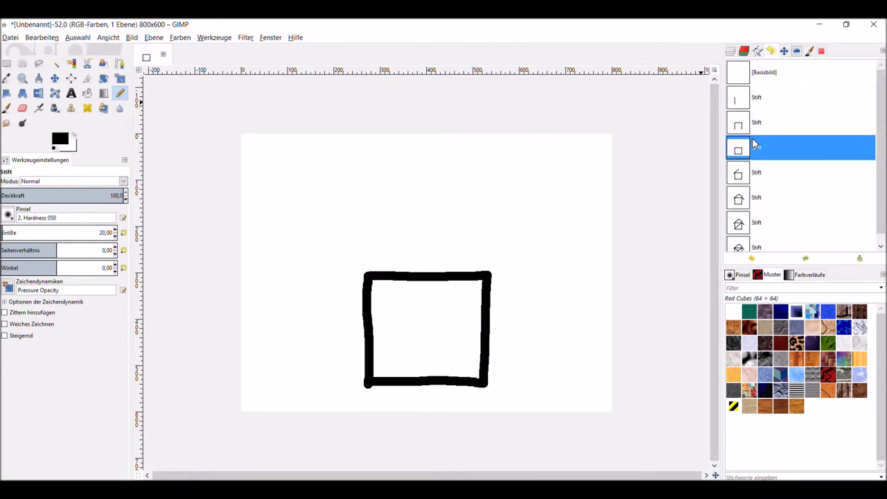
pyautogui.click(786, 99)
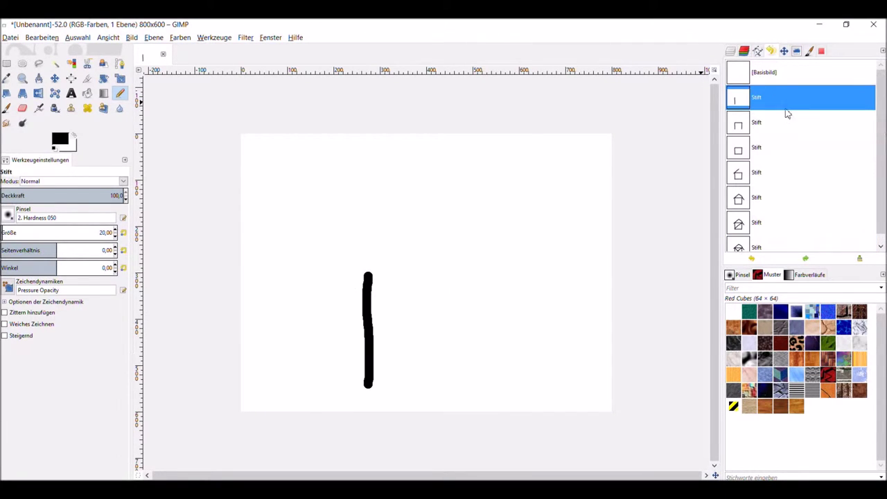
pyautogui.click(779, 194)
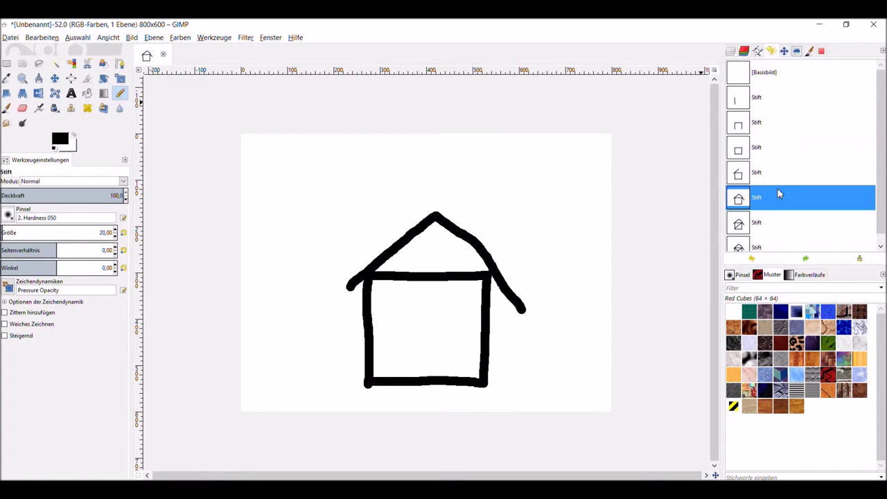
pyautogui.click(767, 154)
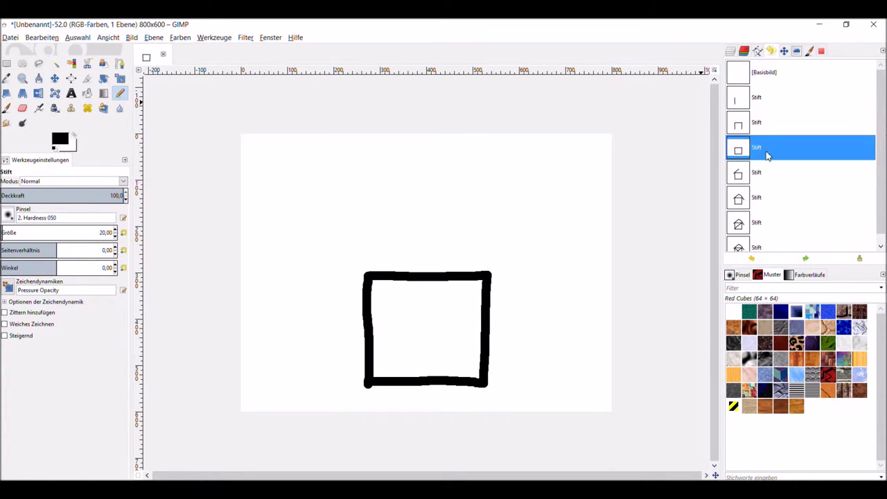
pyautogui.click(777, 104)
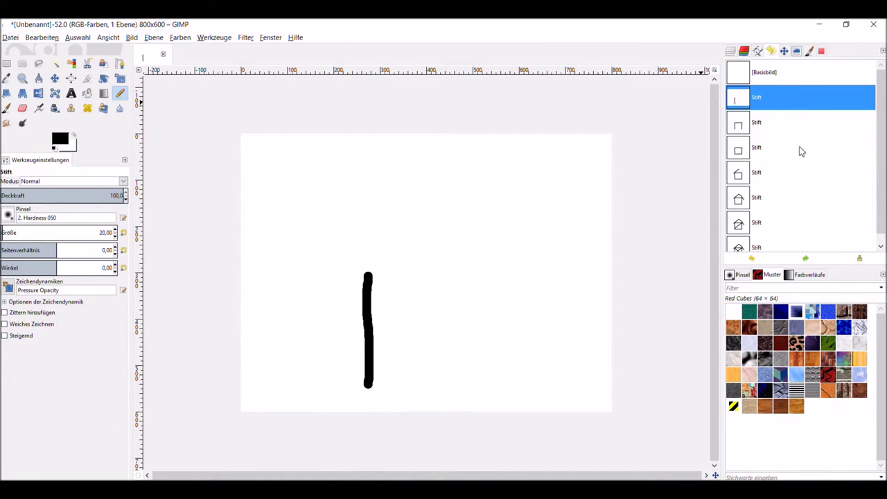
pyautogui.click(779, 85)
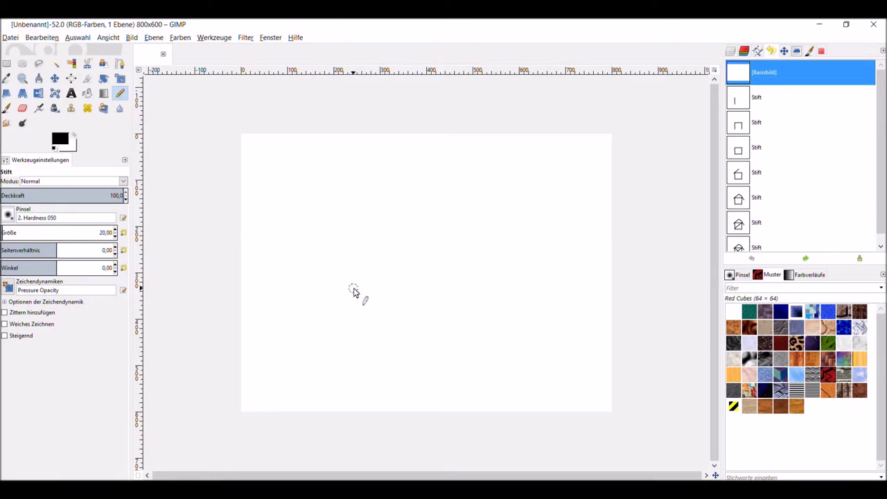
# Step: Draw a straight-edged pencil square by Shift-clicking its four corners
pyautogui.click(368, 271)
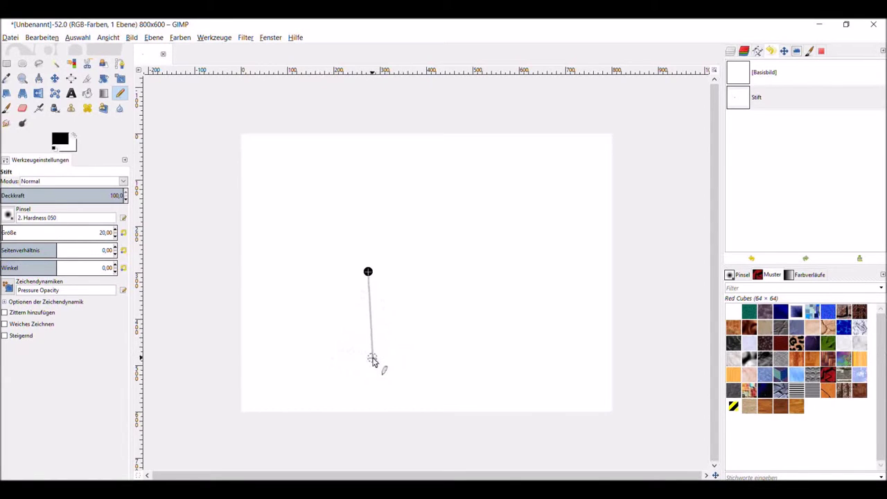
pyautogui.click(368, 346)
pyautogui.click(472, 345)
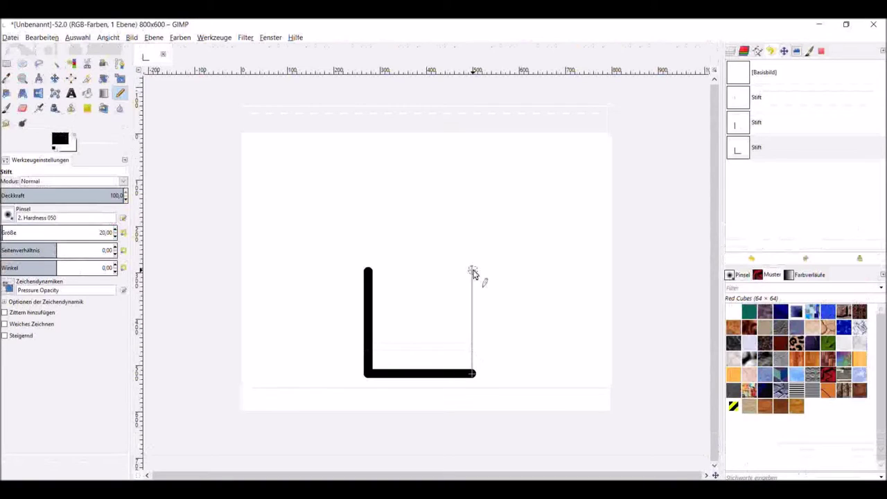
pyautogui.click(472, 272)
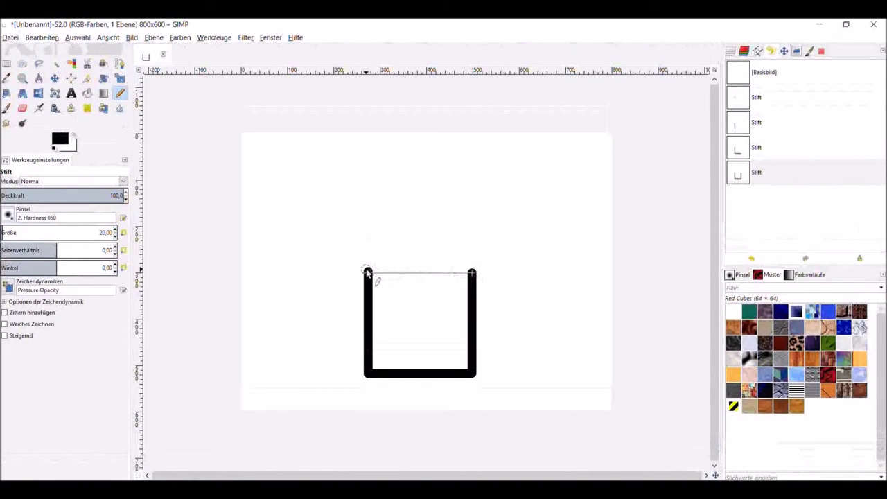
pyautogui.click(368, 272)
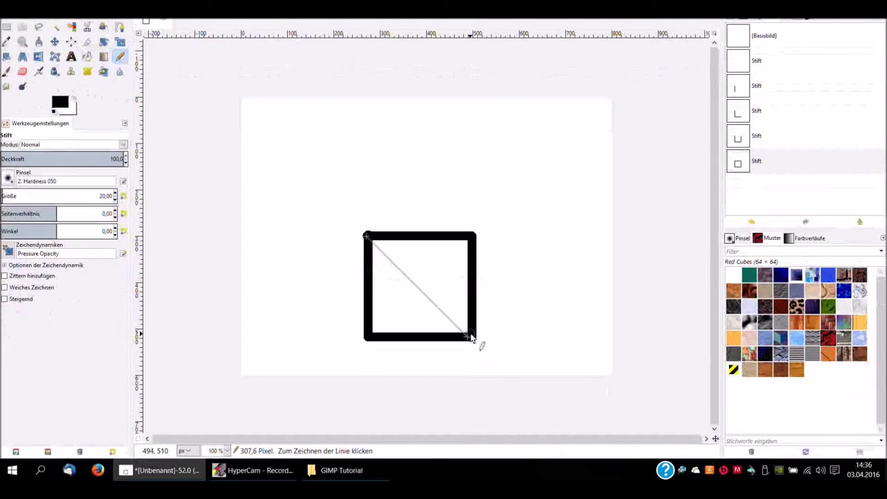
# Step: Add both diagonals across the square to form an X
pyautogui.click(471, 337)
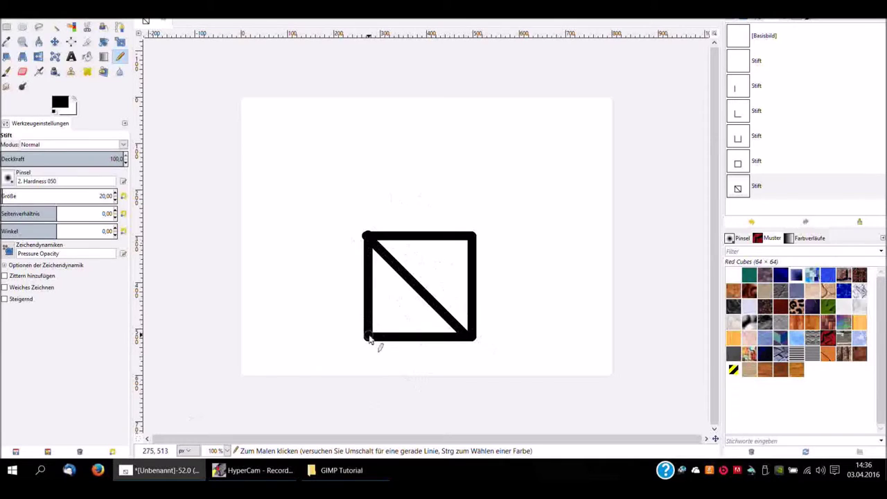
pyautogui.click(370, 336)
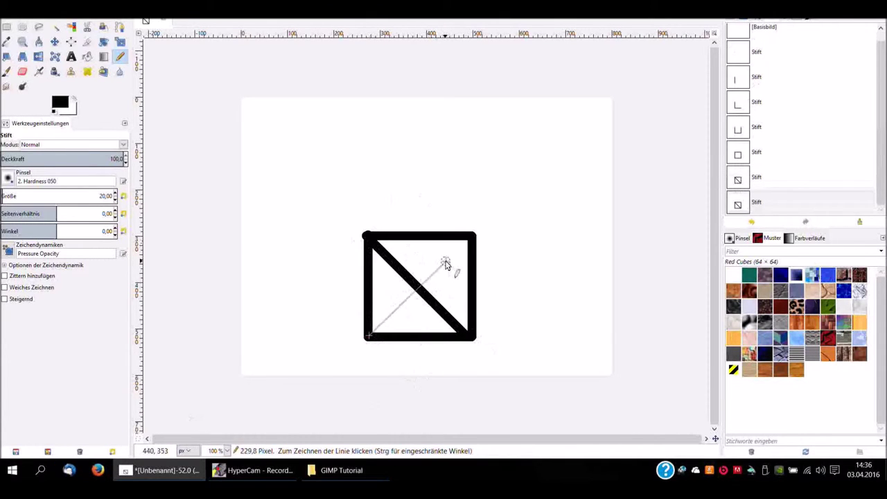
pyautogui.click(471, 261)
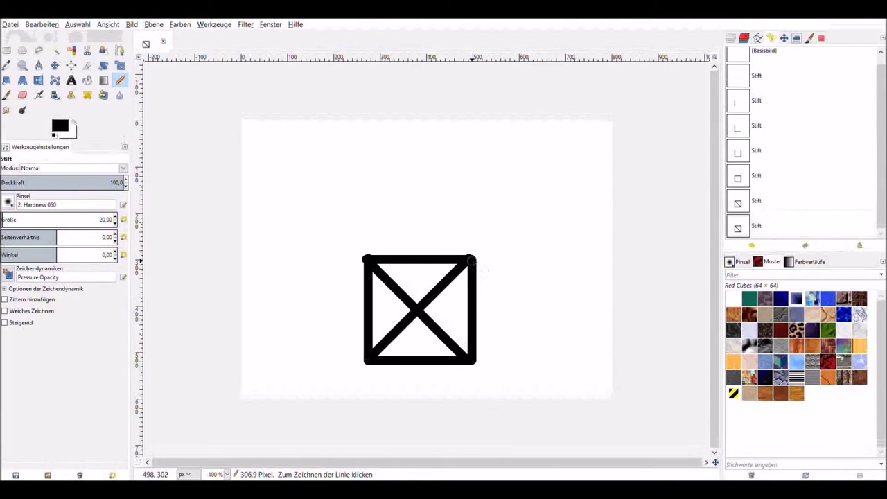
# Step: Shift-click from the top-left corner to an apex and down to the top-right corner for the roof
pyautogui.click(367, 261)
pyautogui.press('shift')
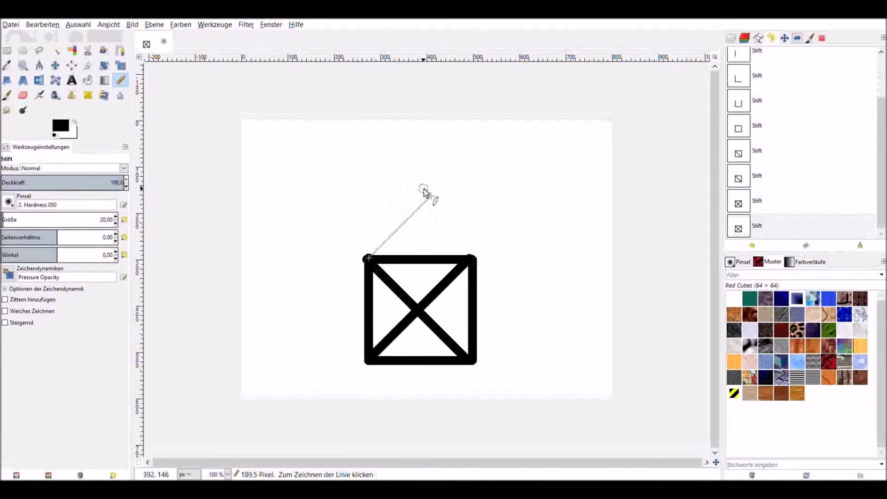
pyautogui.click(421, 181)
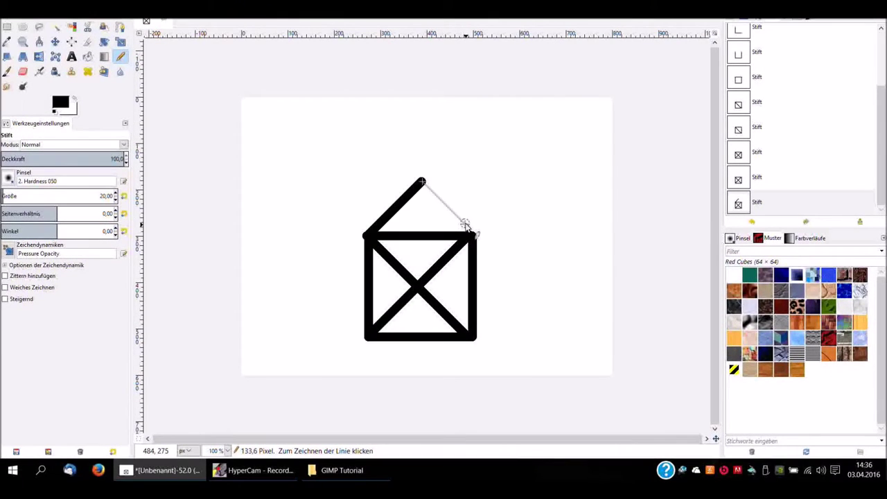
pyautogui.click(473, 235)
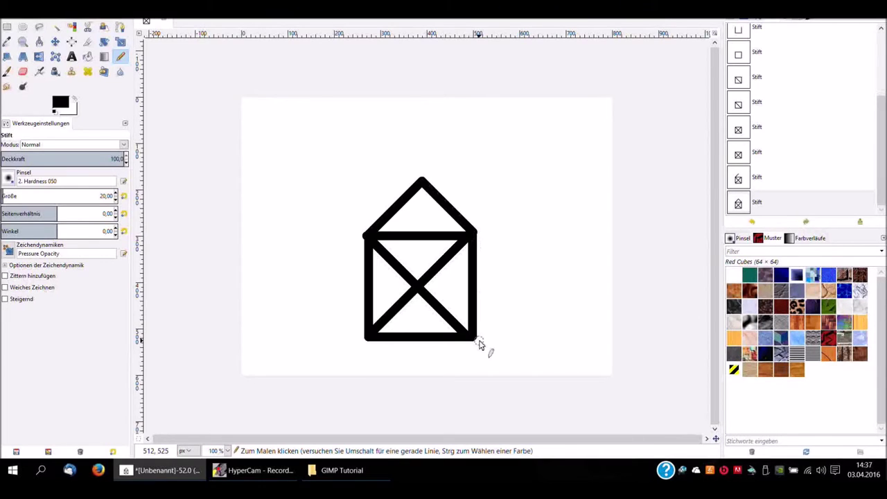
pyautogui.moveTo(882, 121)
pyautogui.mouseDown()
pyautogui.moveTo(882, 86)
pyautogui.moveTo(885, 147)
pyautogui.mouseUp()
# Step: Revert both roof lines in Undo History and redraw the roof with a higher apex
pyautogui.click(767, 183)
pyautogui.click(772, 158)
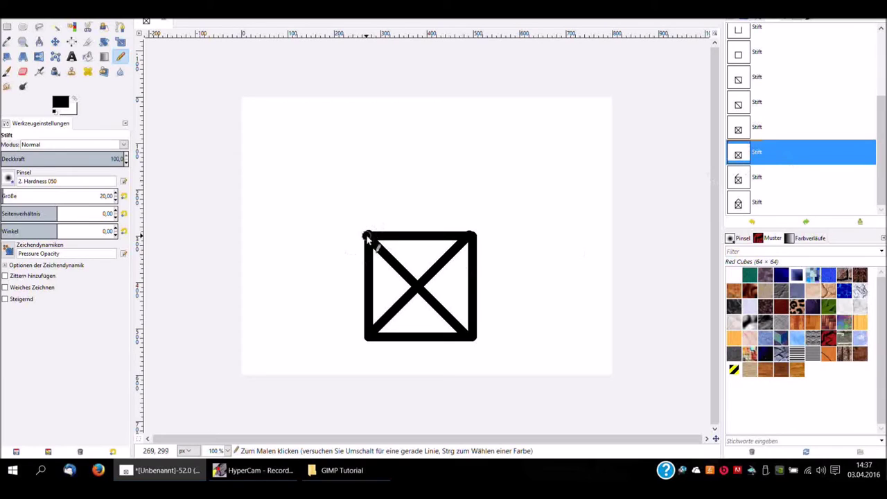
pyautogui.click(368, 237)
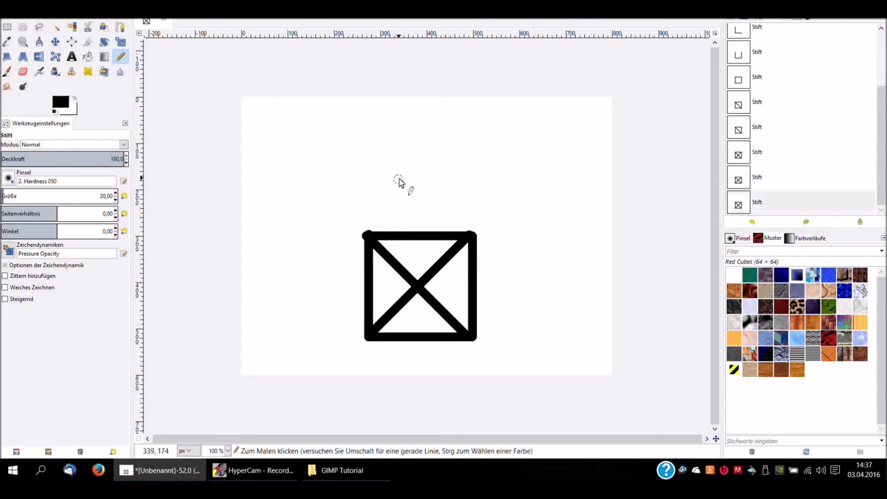
pyautogui.click(420, 116)
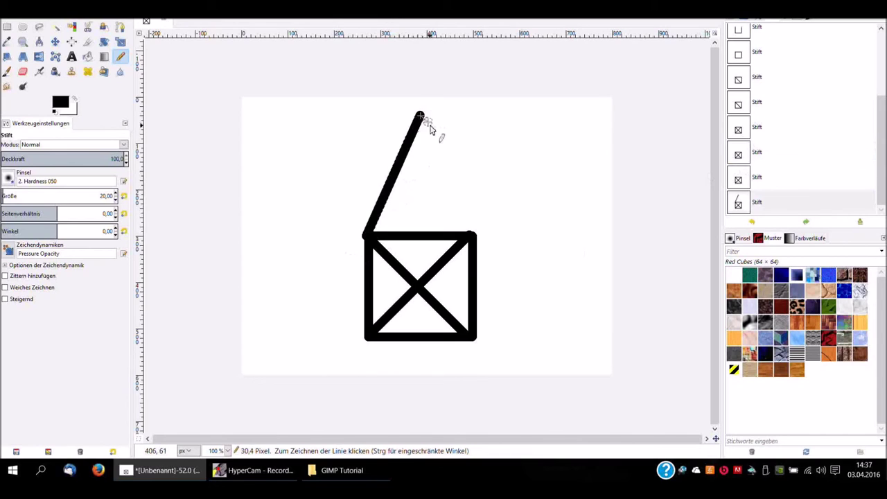
pyautogui.click(471, 237)
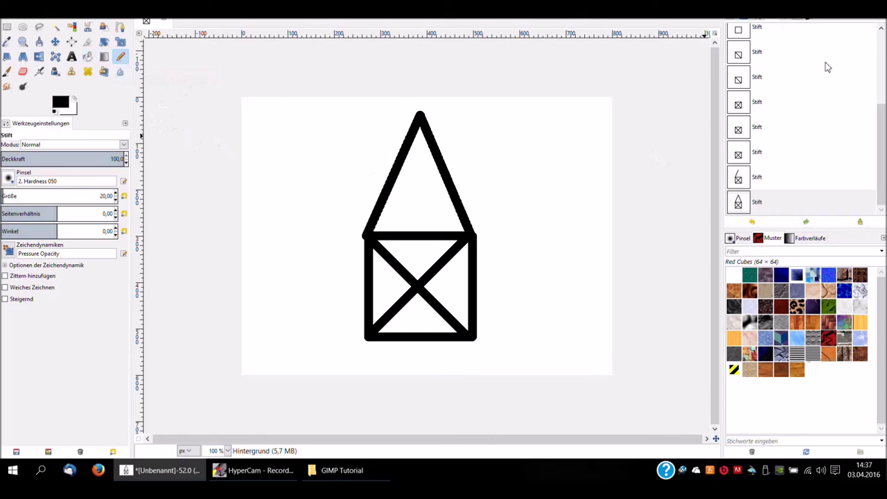
pyautogui.moveTo(877, 118); pyautogui.dragTo(883, 46)
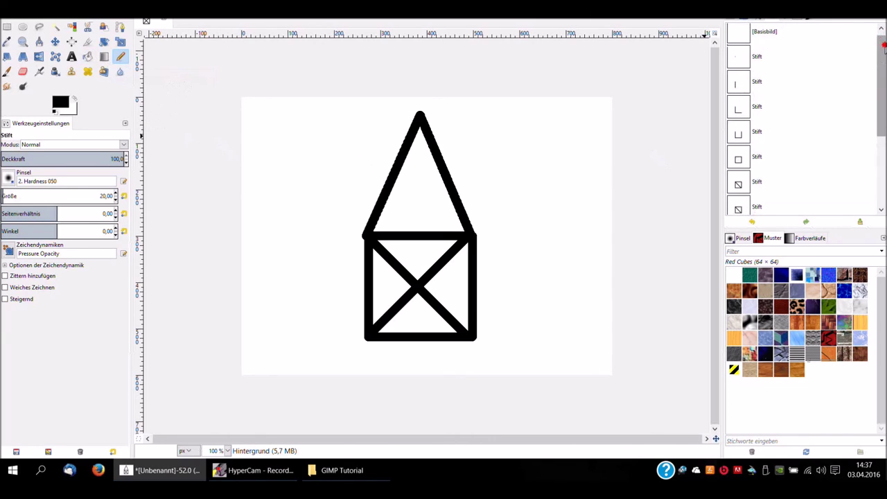
pyautogui.moveTo(885, 45); pyautogui.dragTo(884, 115)
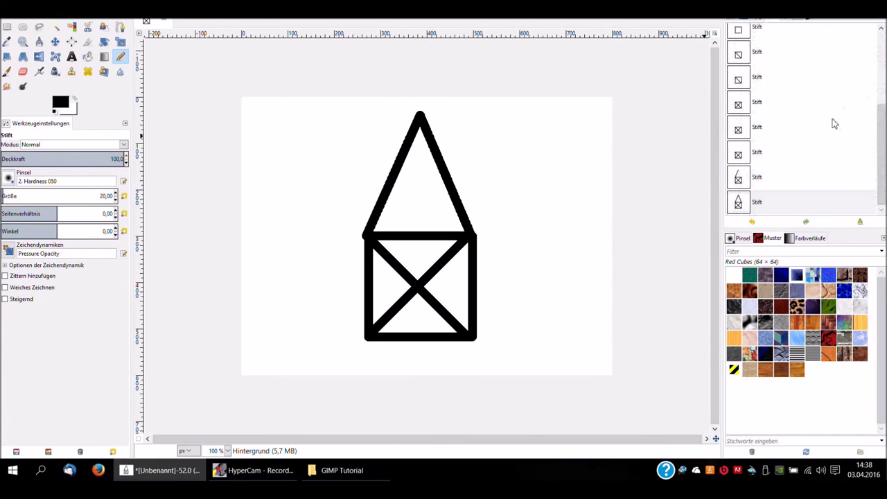